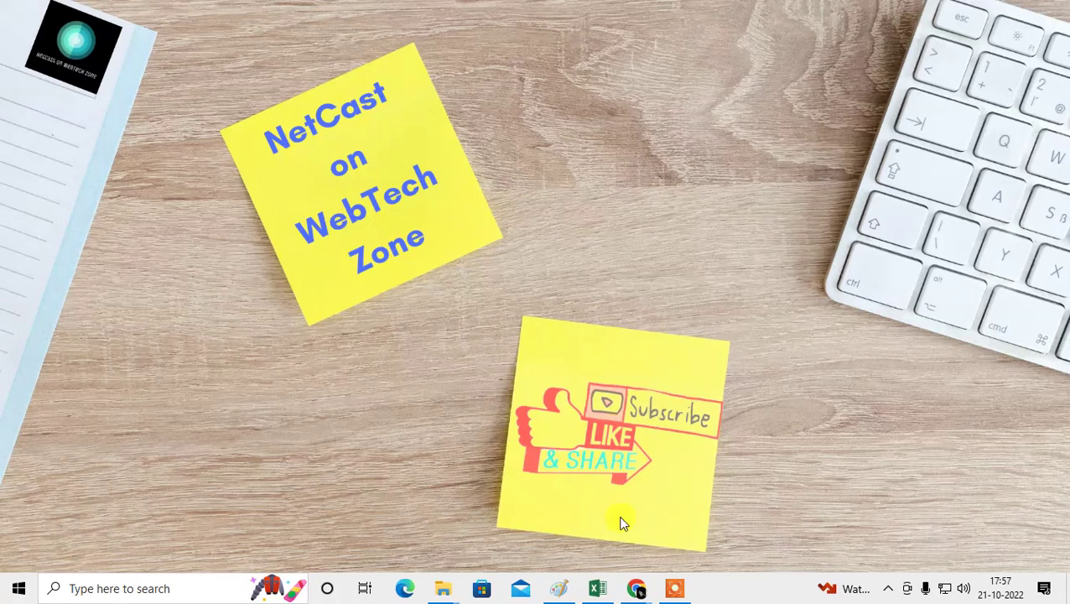
- Launch Google Chrome from the taskbar to show the Google homepage
left_click(636, 587)
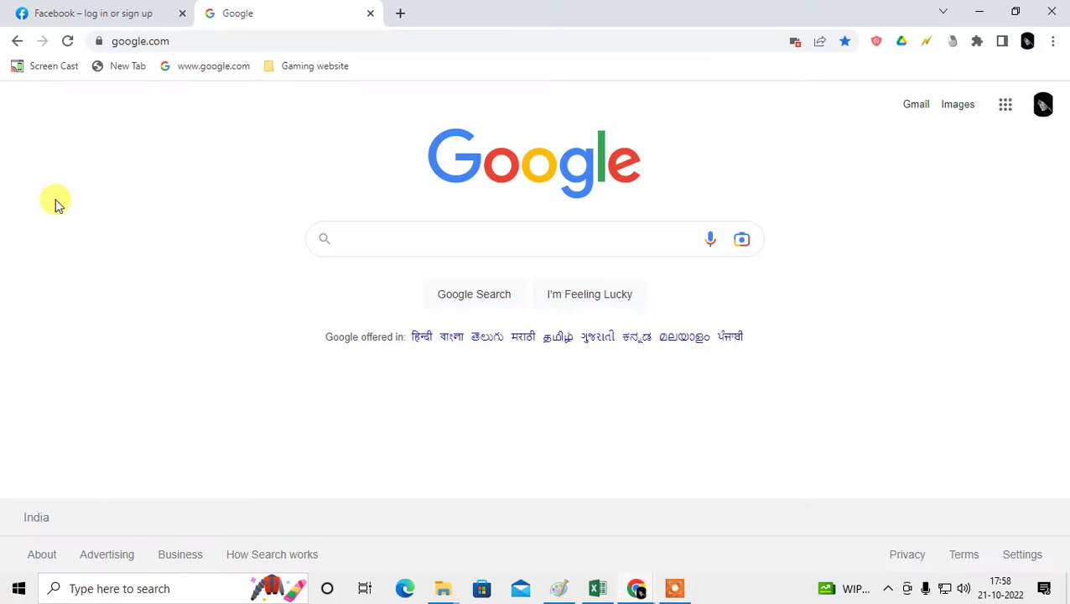
- Change google.com's microphone from blocked to 'Always allow' via the address-bar popup, then view site details
left_click(795, 42)
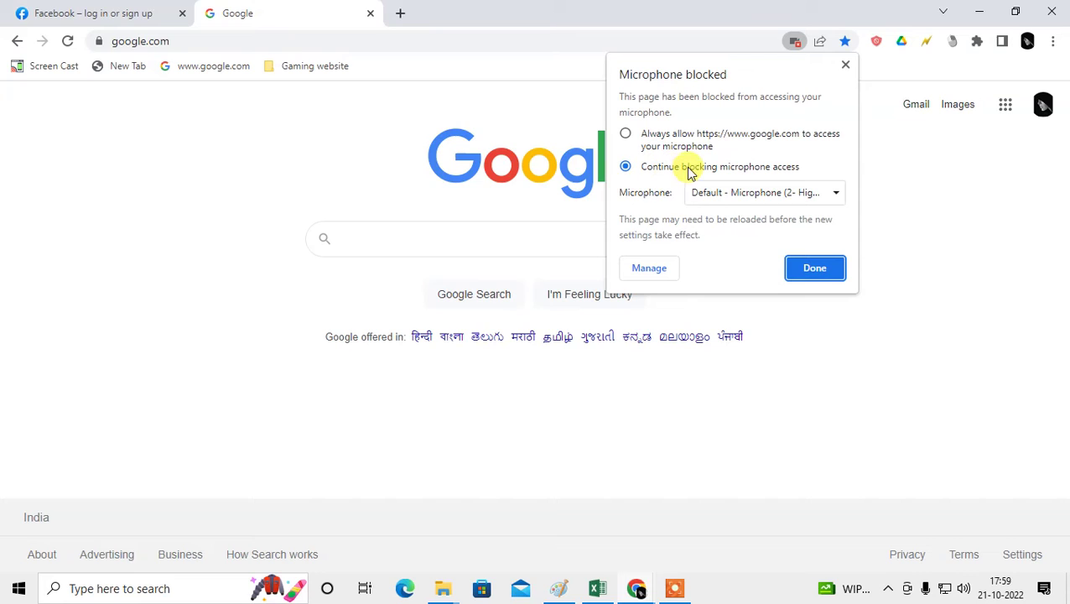
left_click(625, 167)
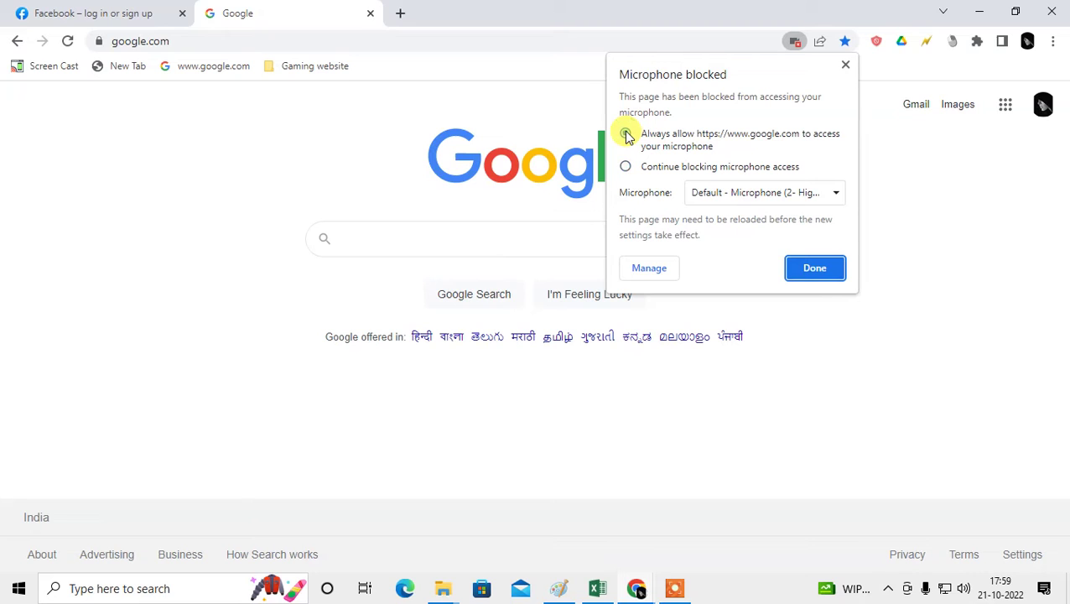
left_click(627, 135)
left_click(814, 268)
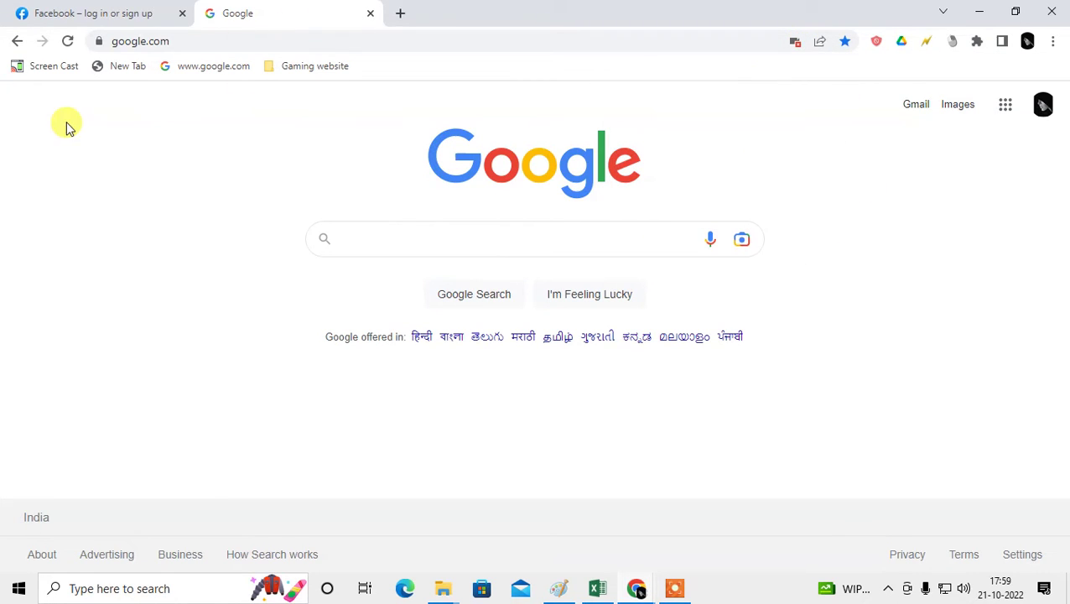
left_click(100, 42)
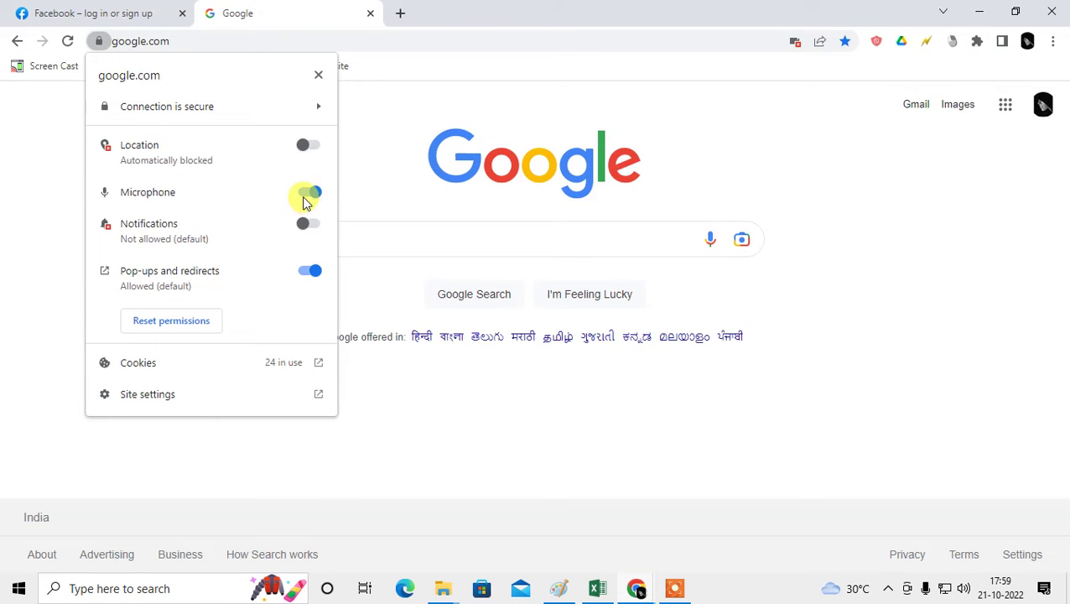
- Turn off pop-ups for google.com, reset its permissions, and reload the page
left_click(309, 270)
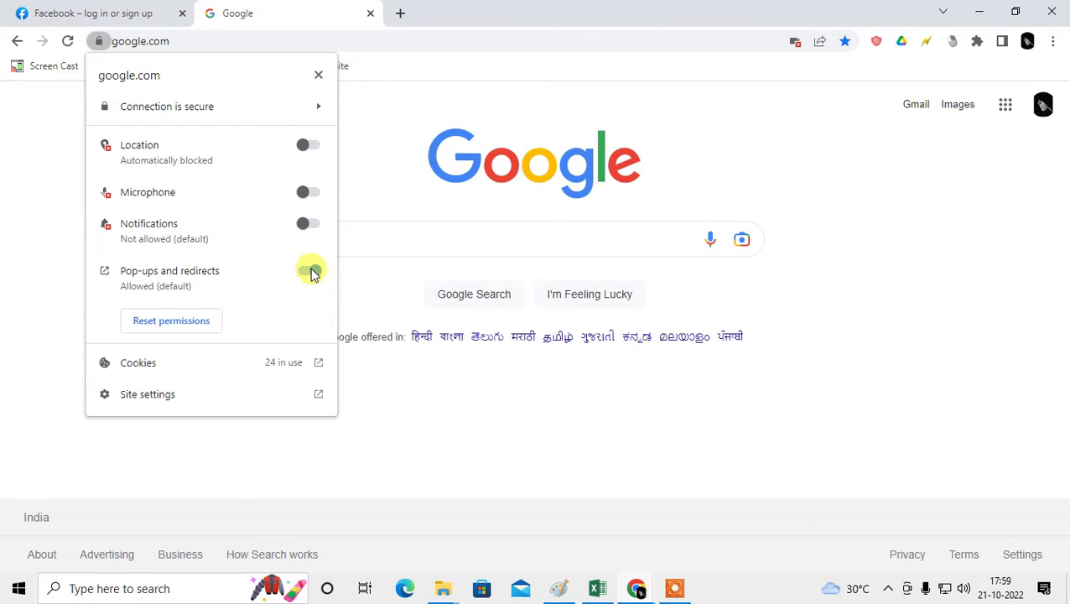
left_click(180, 305)
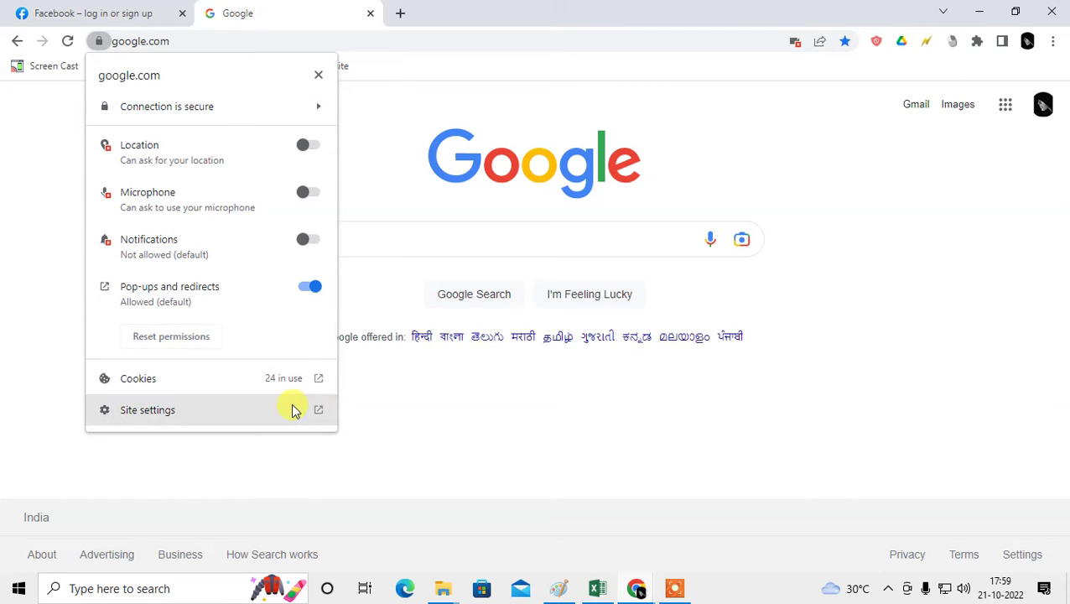
left_click(390, 109)
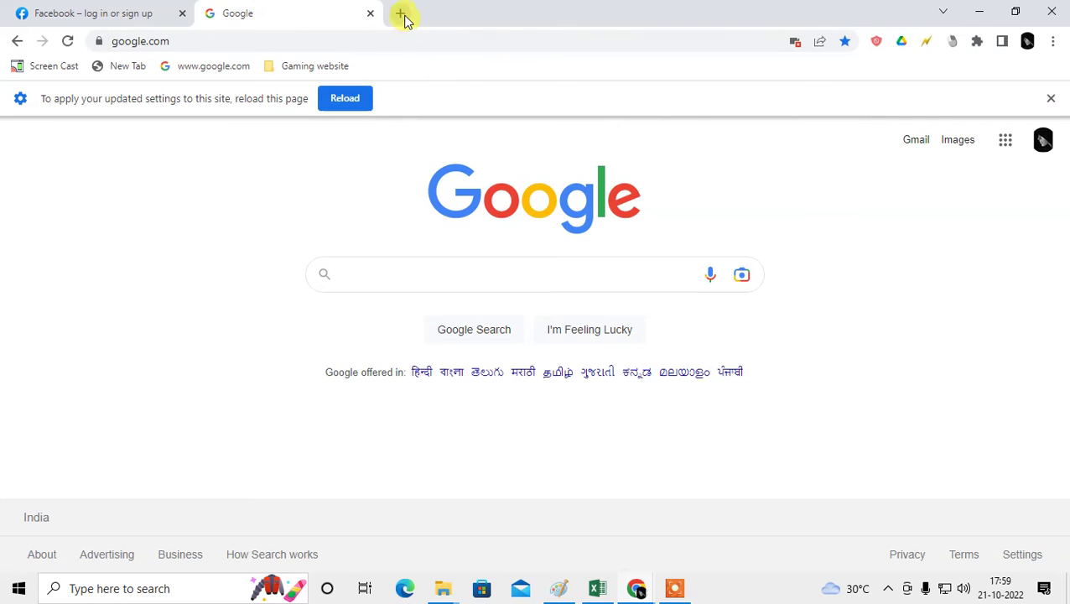
left_click(347, 100)
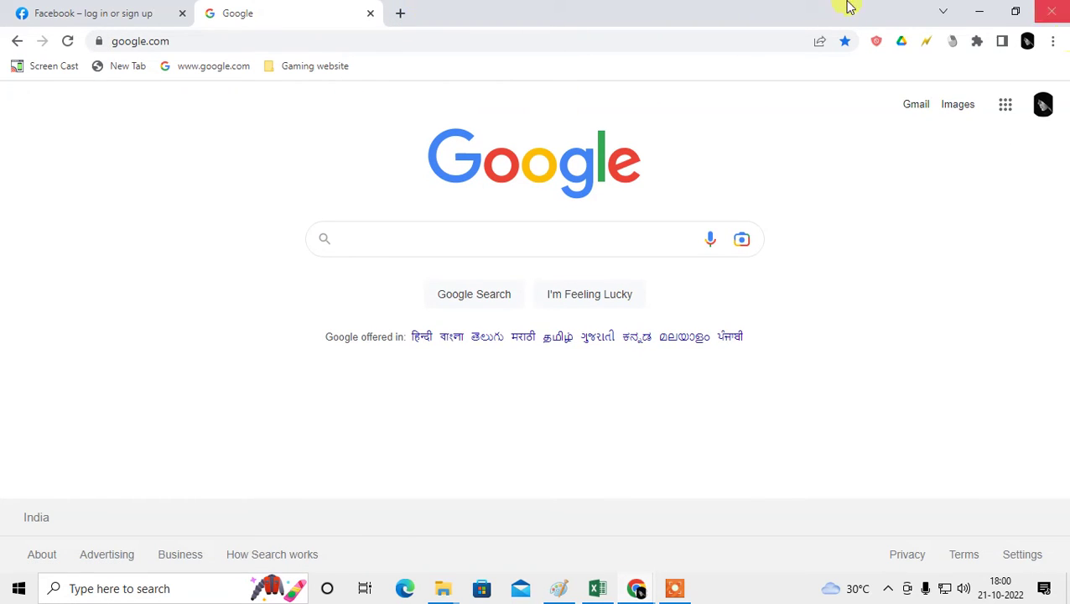
left_click(400, 14)
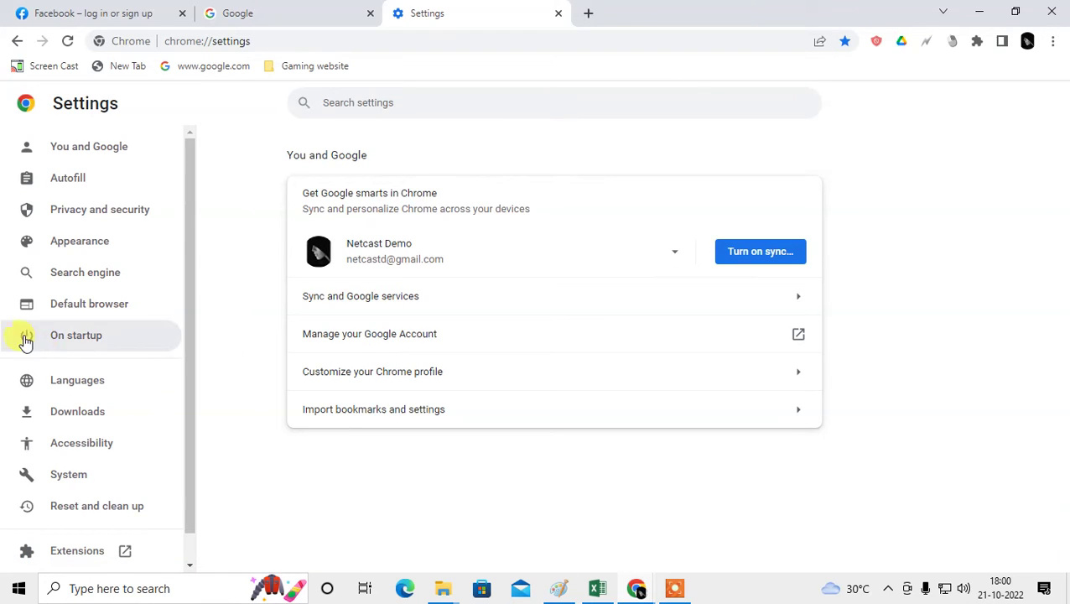
- Go to Privacy and security > Site settings and scroll to the Permissions list
left_click(73, 217)
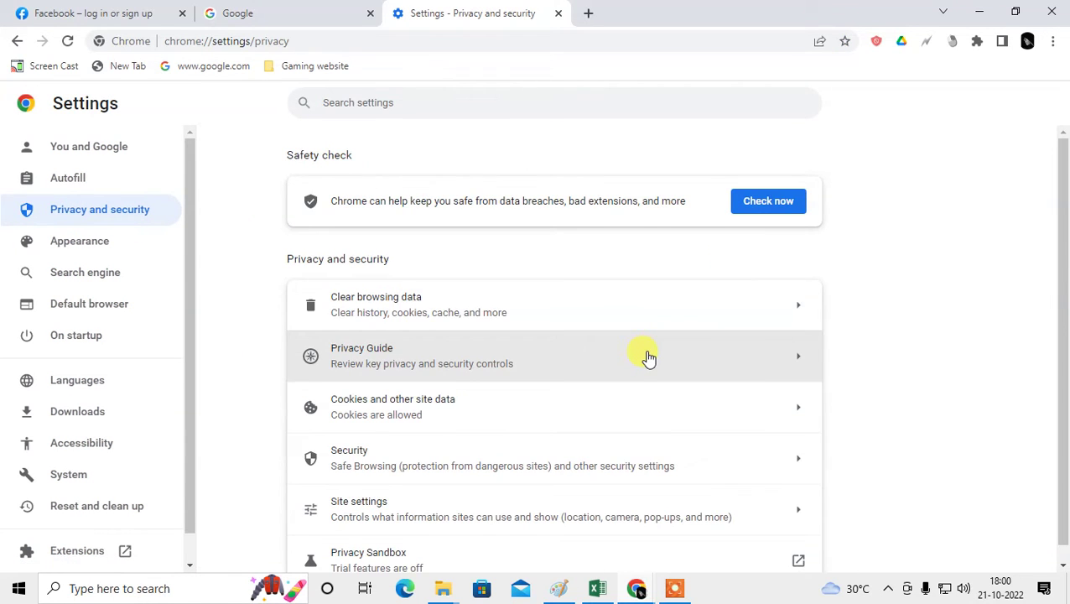
scroll(648, 358, "down", 1)
left_click(430, 515)
scroll(554, 411, "down", 3)
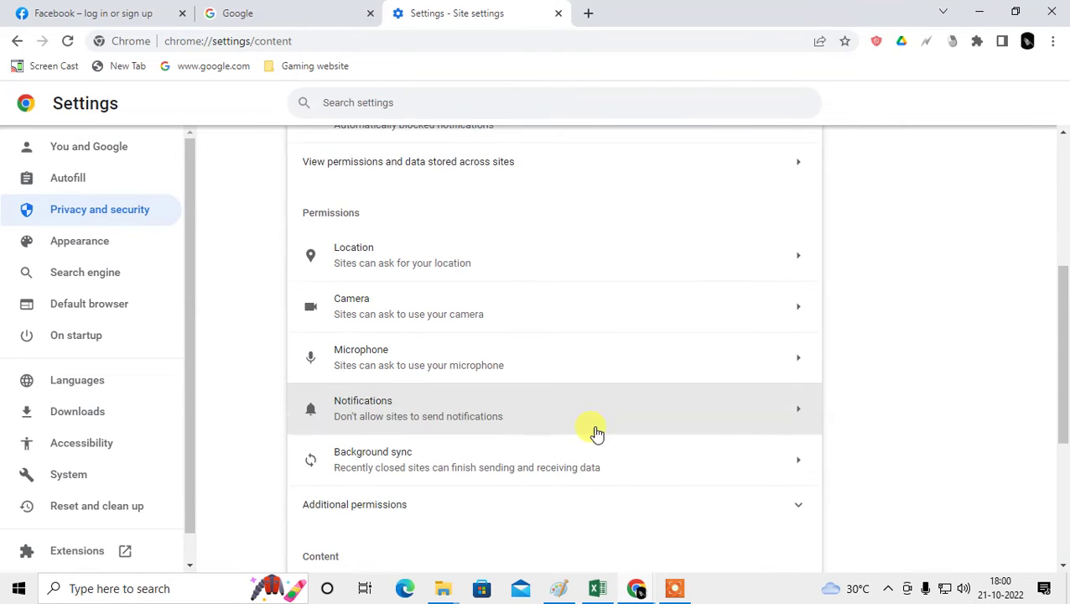
scroll(596, 432, "down", 1)
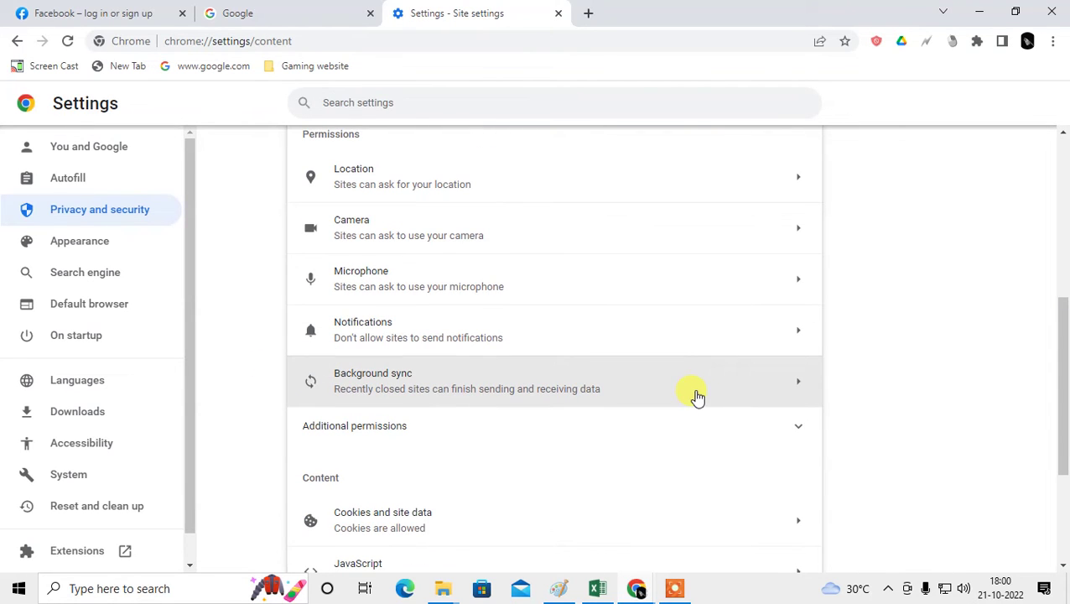
scroll(696, 398, "down", 3)
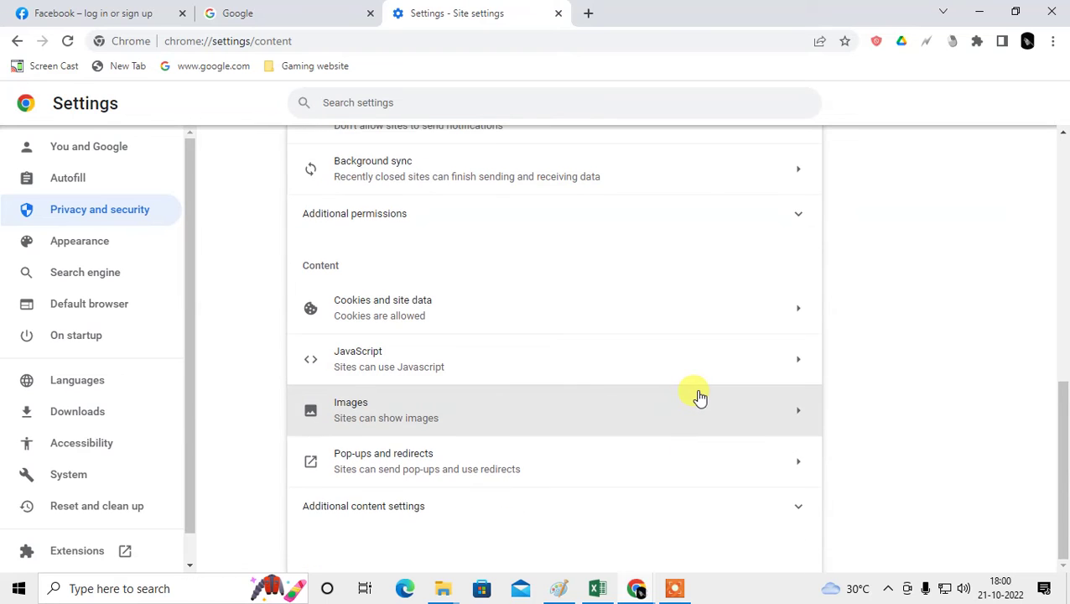
scroll(701, 398, "up", 2)
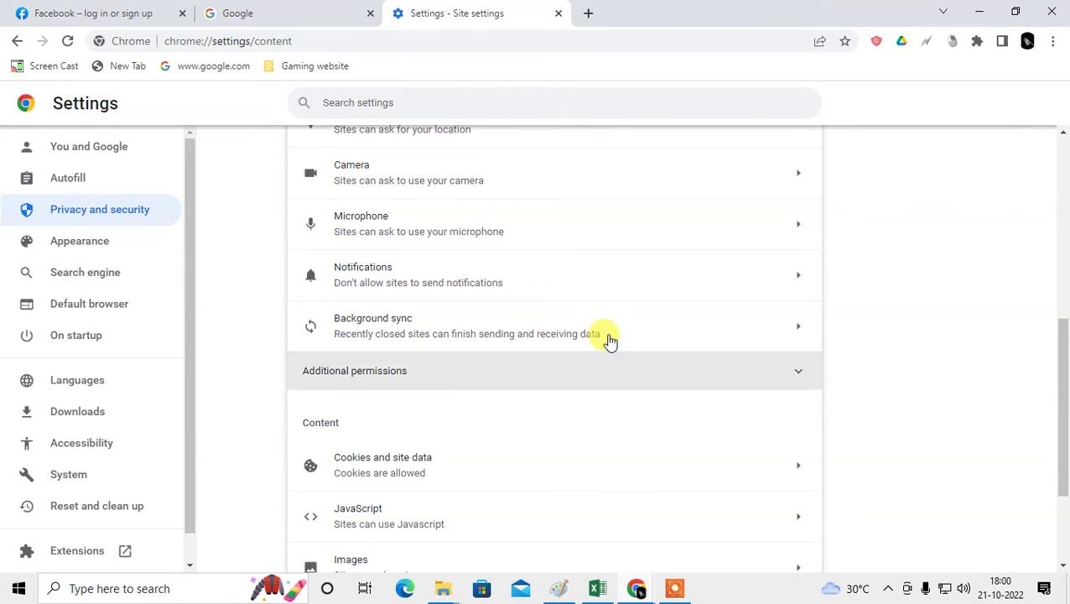
- Set the Microphone permission to not allow sites to use the microphone
left_click(453, 224)
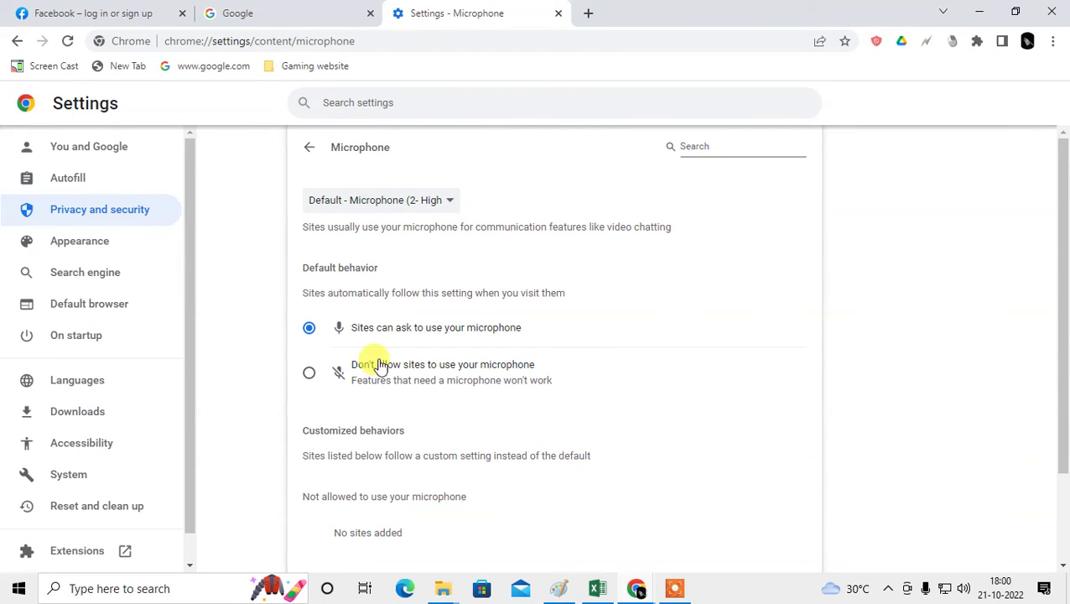
left_click(307, 373)
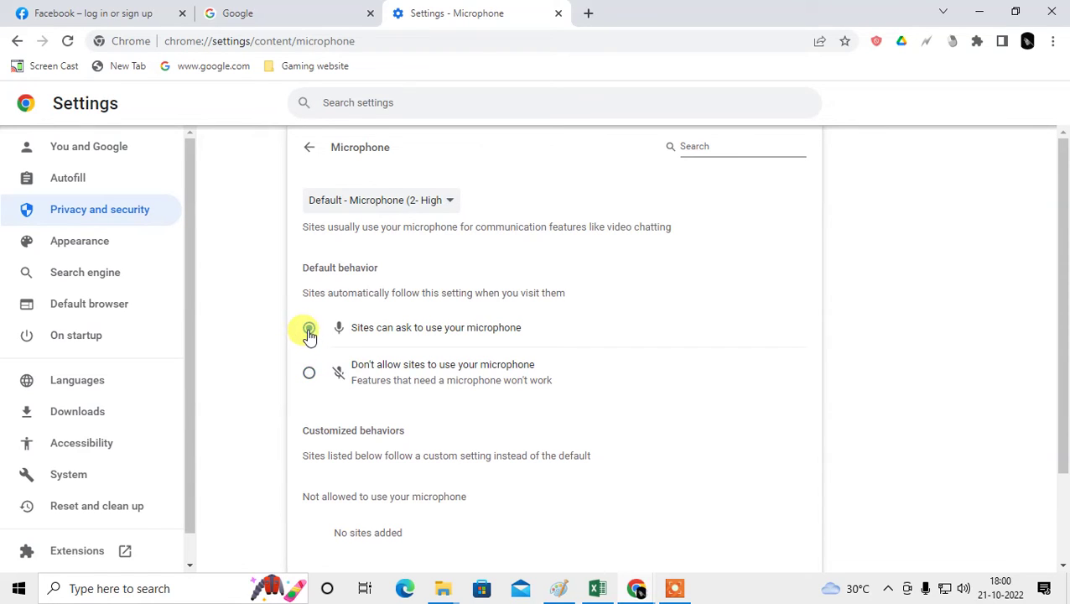
left_click(307, 149)
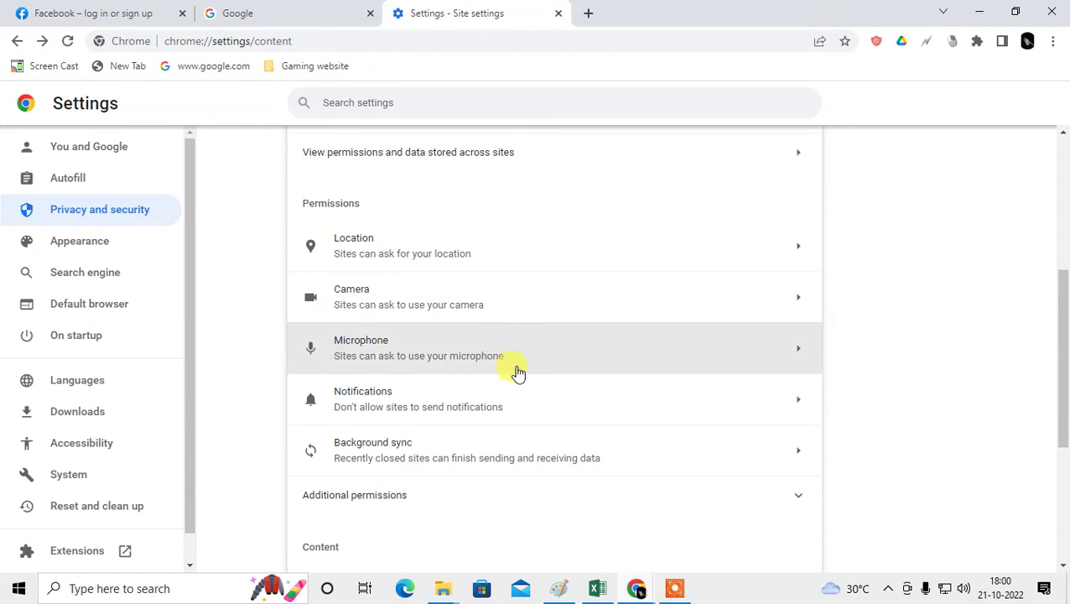
scroll(509, 371, "down", 1)
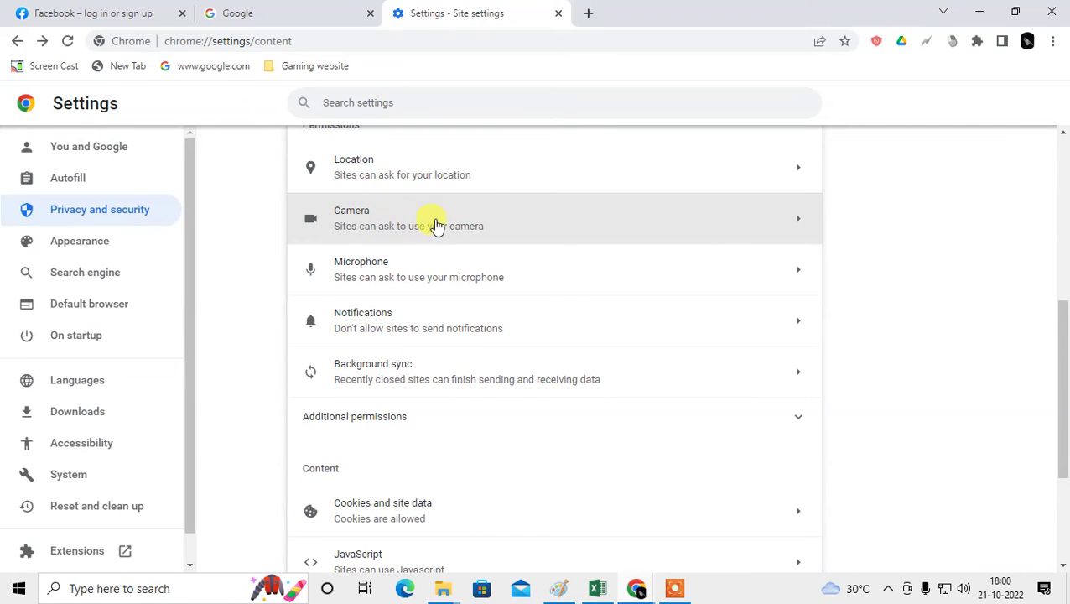
scroll(436, 186, "up", 1)
left_click_drag(301, 198, 394, 206)
scroll(411, 231, "up", 2)
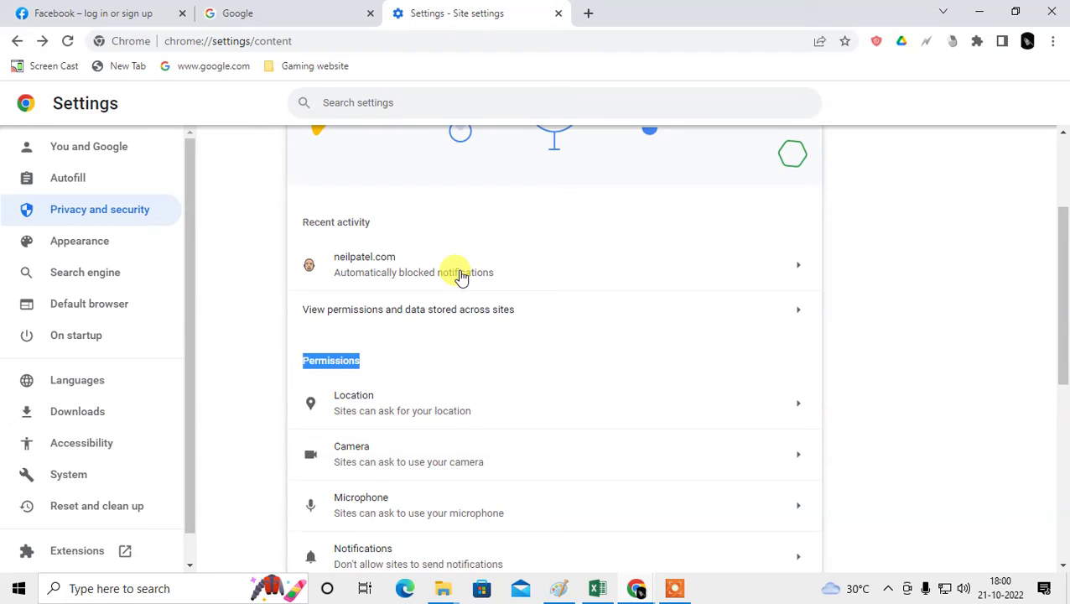
scroll(461, 277, "down", 1)
- Set the Location permission to 'Don't allow sites to see your location'
left_click(790, 330)
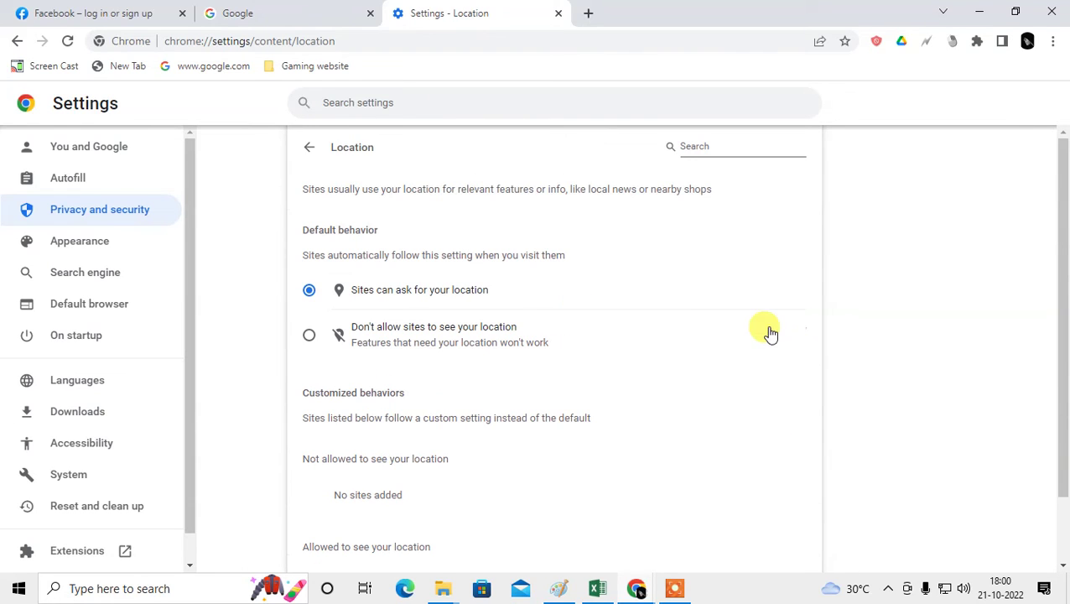
left_click(308, 337)
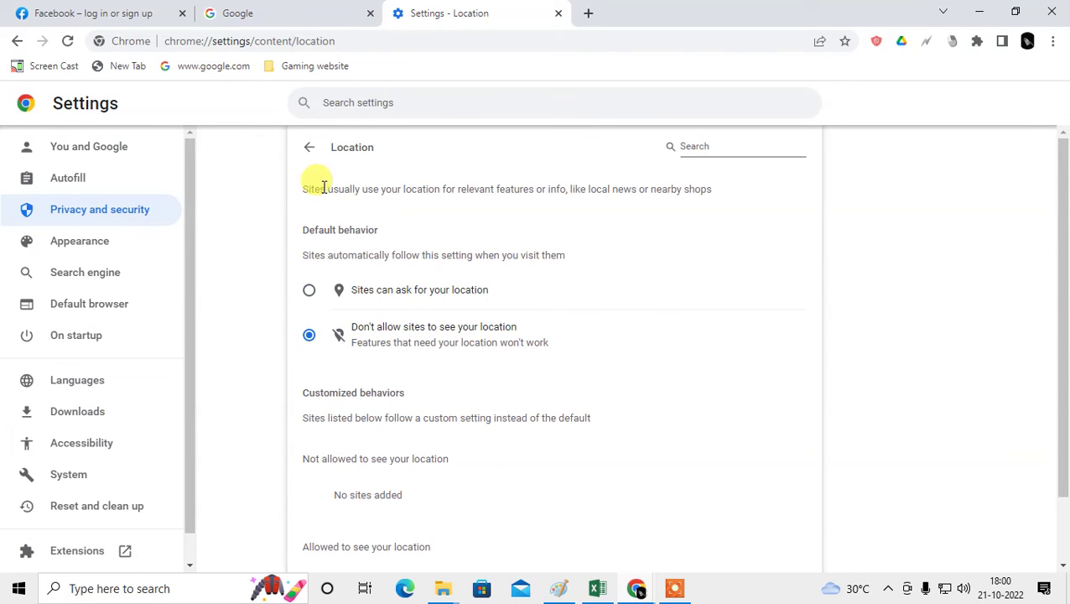
scroll(633, 375, "down", 1)
left_click_drag(303, 316, 476, 327)
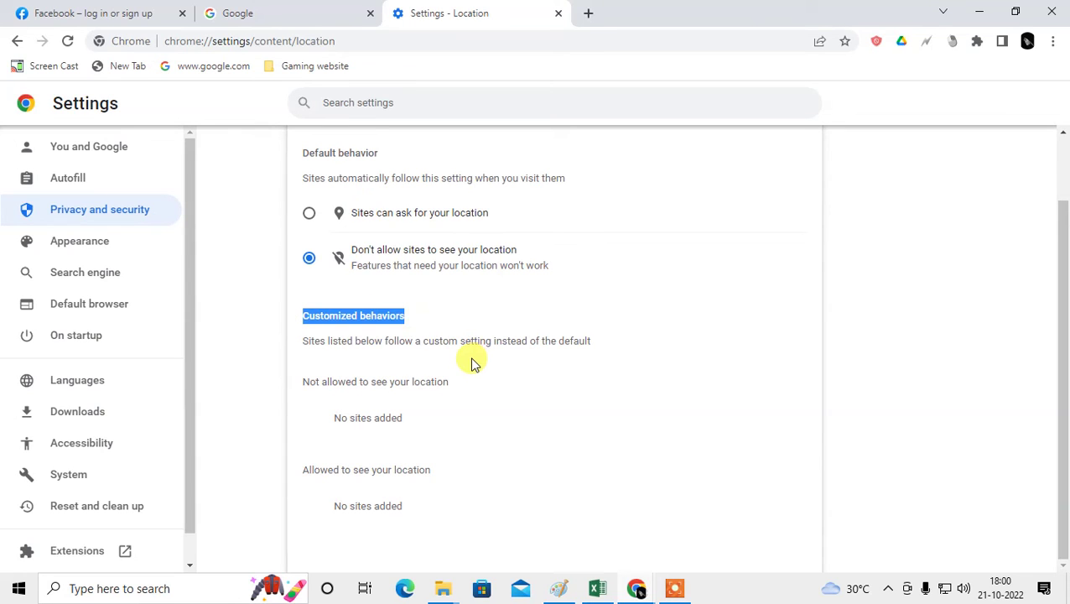
left_click(338, 407)
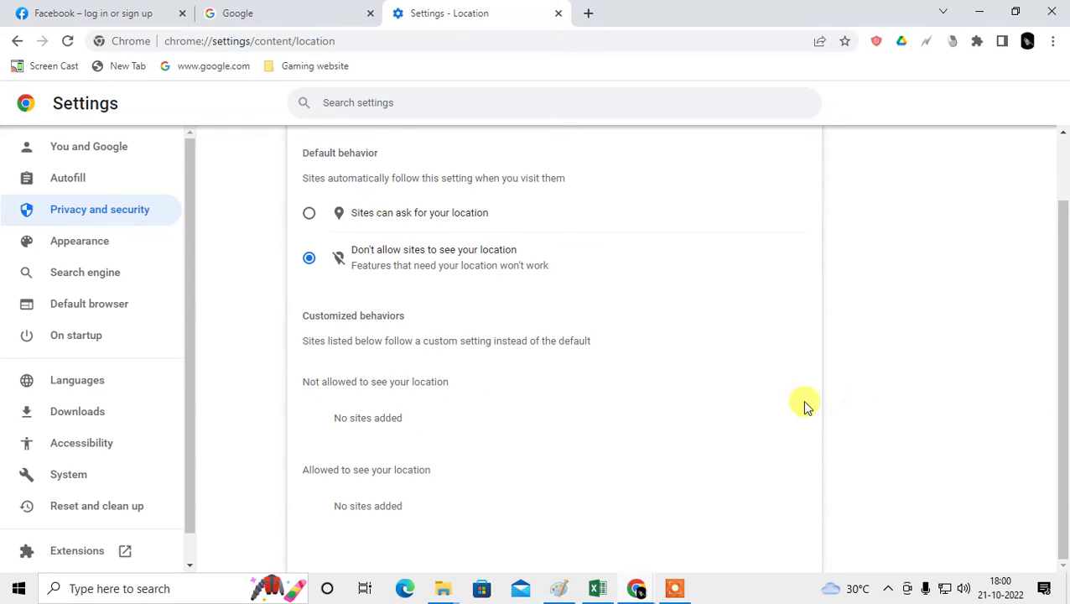
scroll(755, 386, "up", 2)
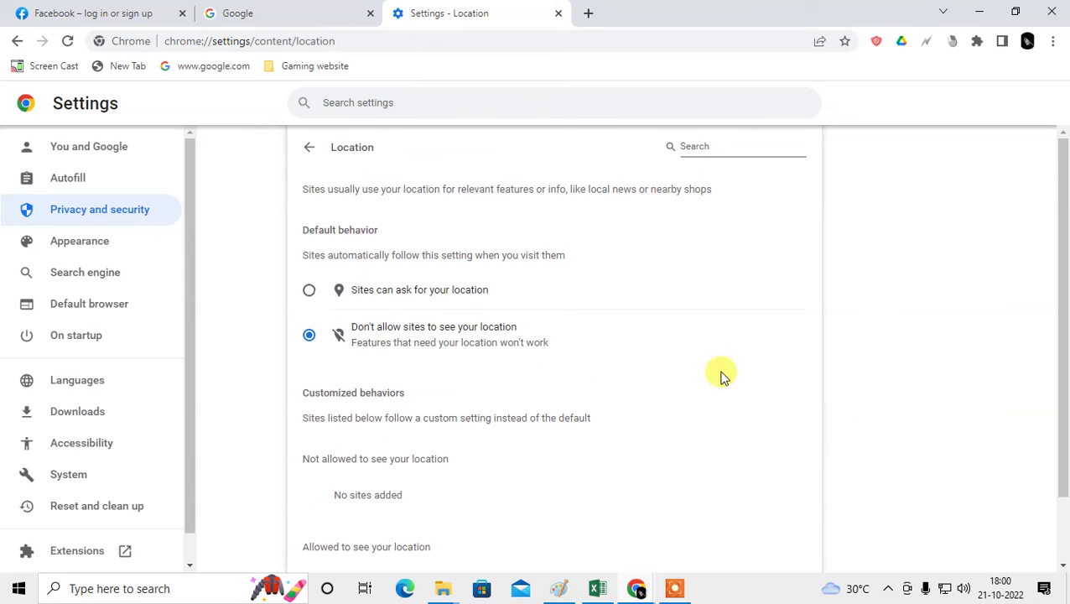
scroll(616, 513, "down", 2)
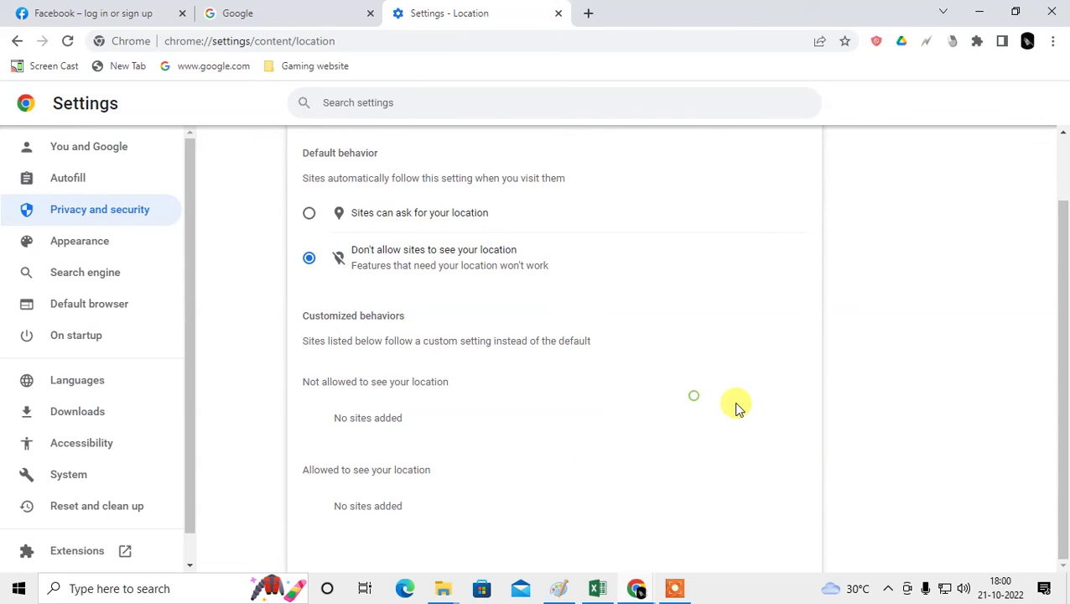
scroll(587, 381, "up", 2)
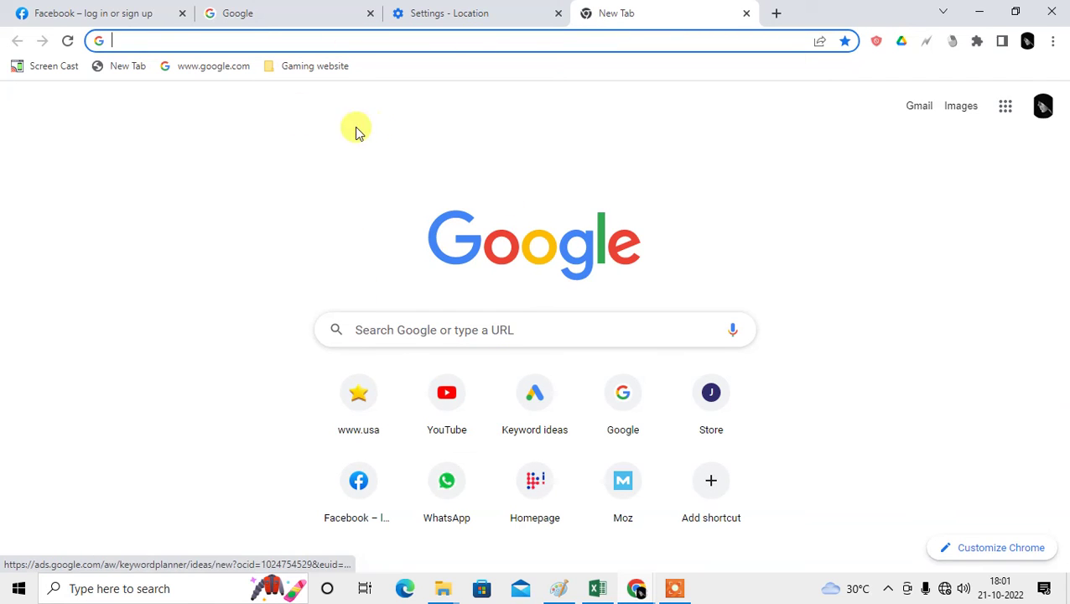
- Load google.com from the bookmark, confirm location reads Not allowed, and return to Settings
left_click(210, 66)
left_click(98, 41)
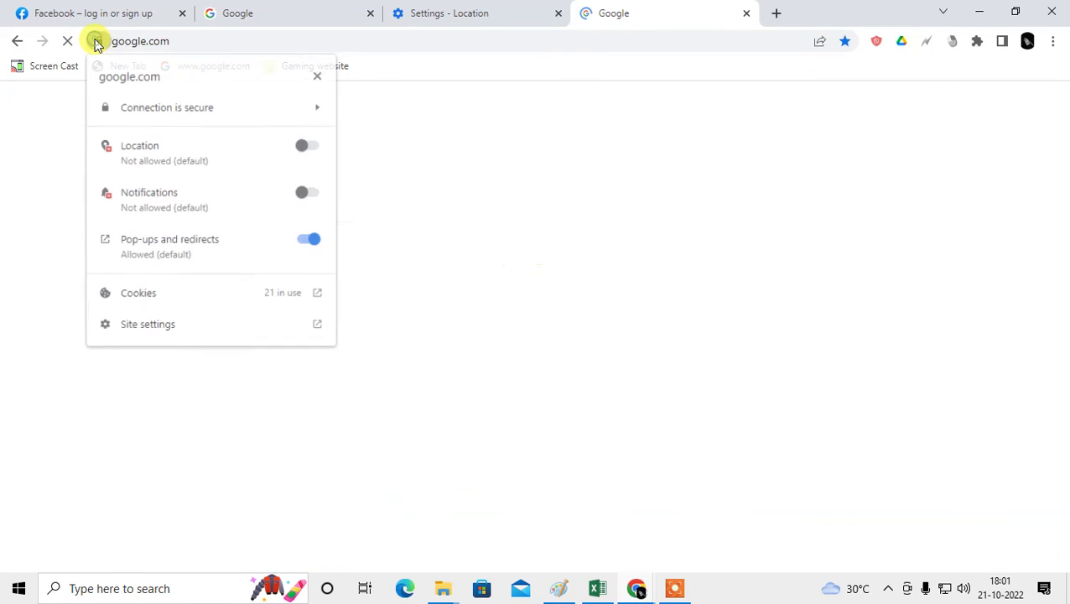
left_click(465, 13)
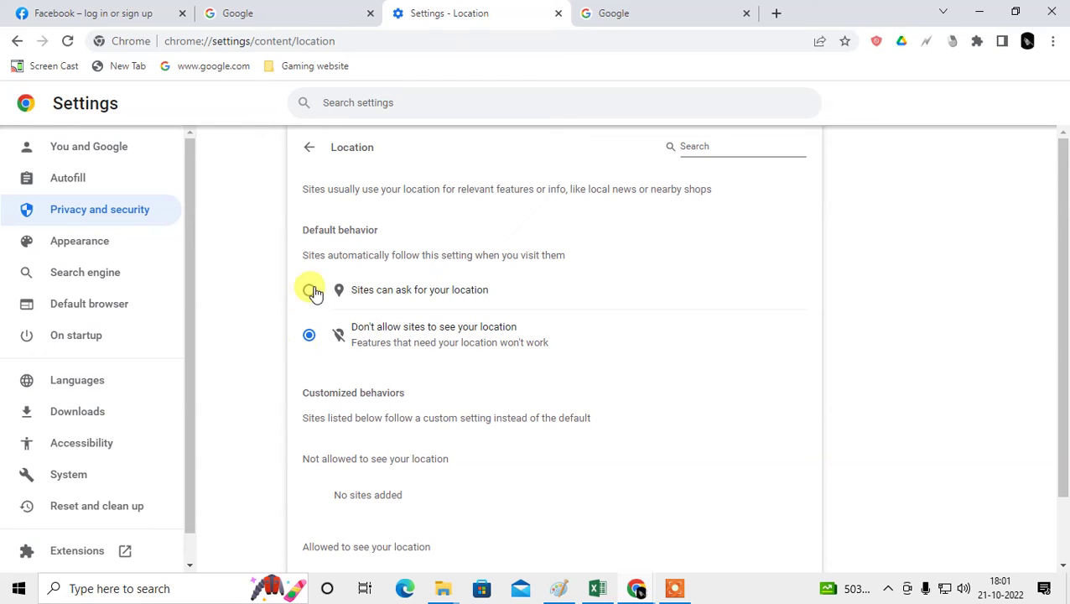
- Set Background sync to 'Don't allow closed sites to finish sending or receiving data'
left_click(309, 149)
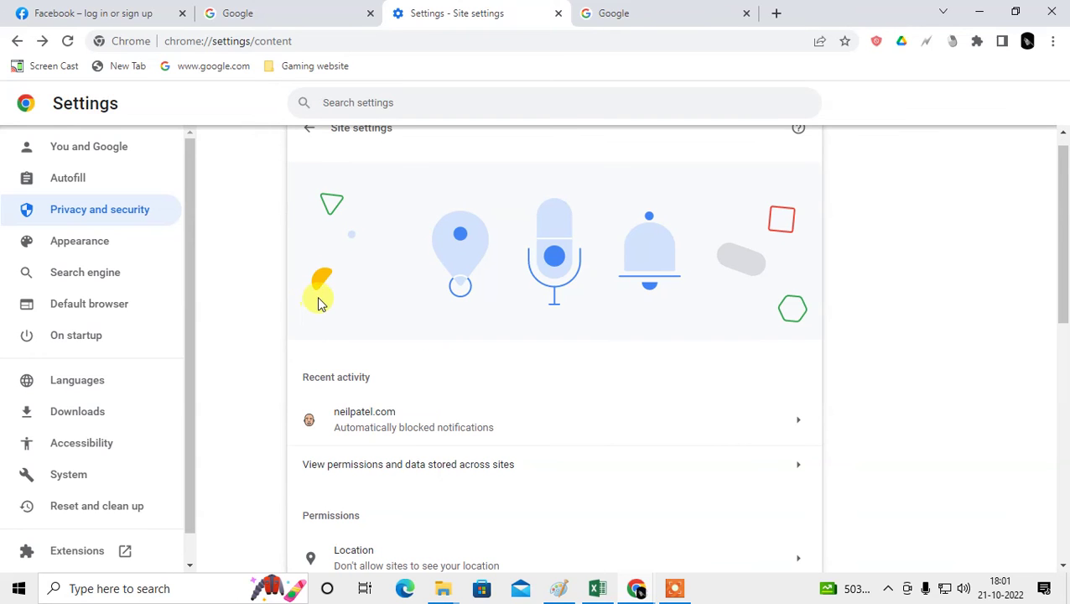
scroll(476, 390, "down", 3)
scroll(476, 390, "down", 3)
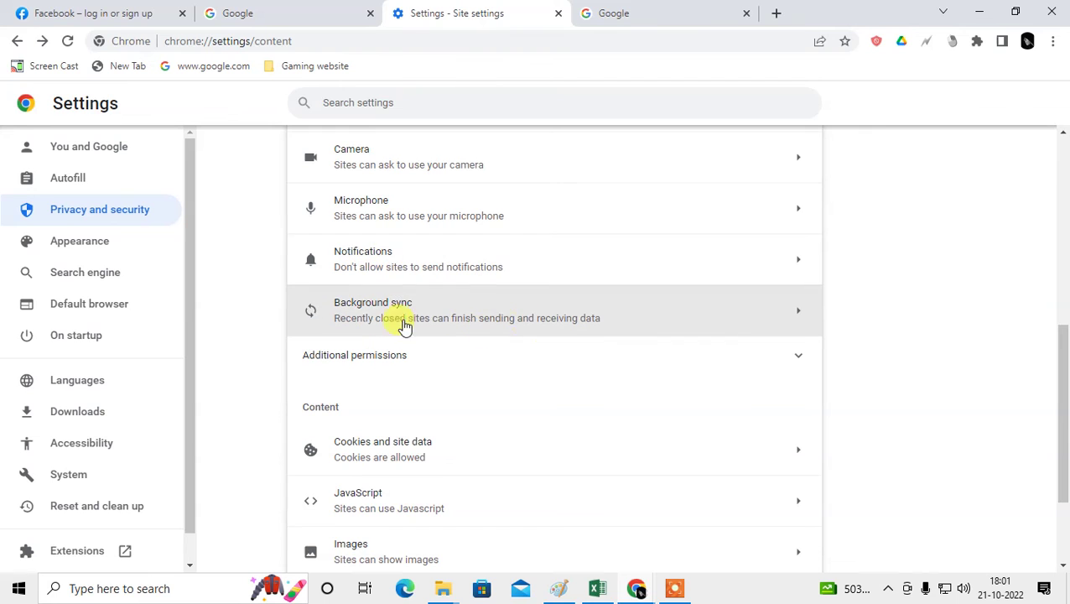
left_click(804, 321)
scroll(503, 335, "down", 1)
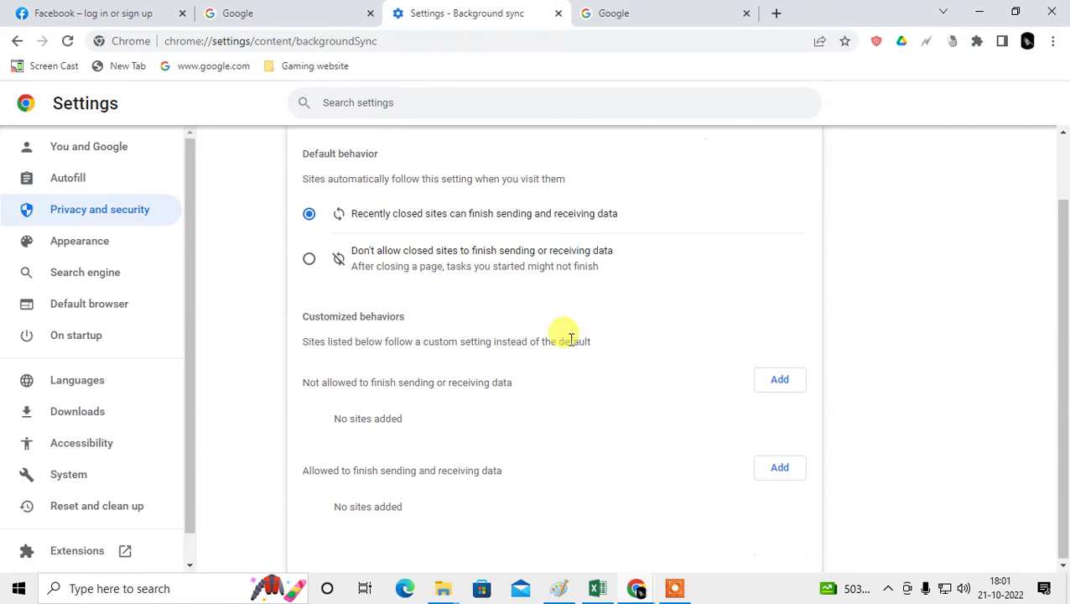
scroll(575, 348, "up", 2)
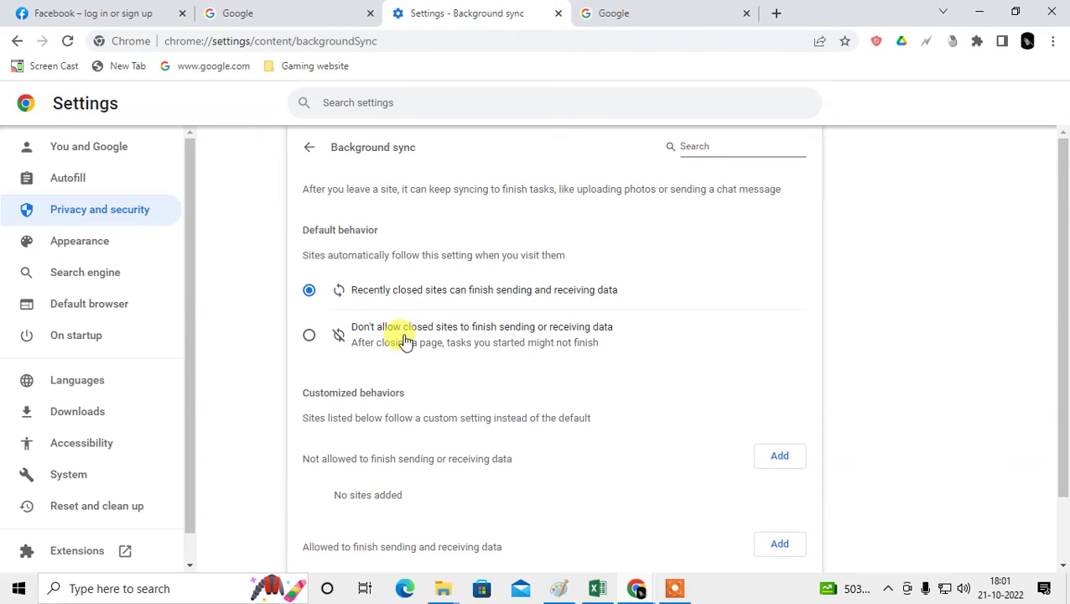
left_click_drag(324, 151, 460, 157)
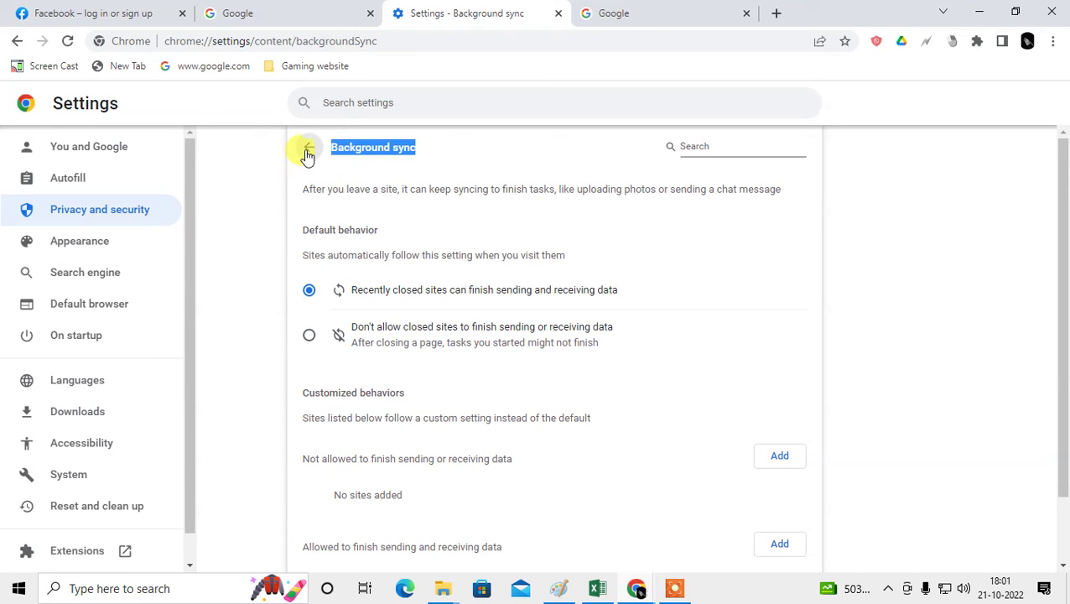
left_click(308, 334)
left_click(308, 149)
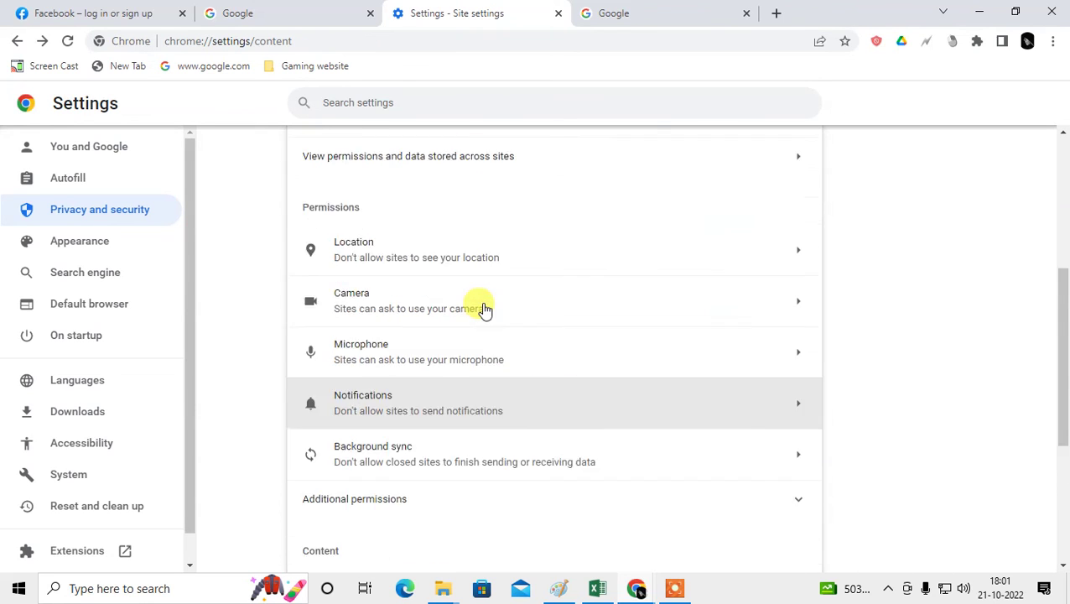
scroll(587, 272, "down", 2)
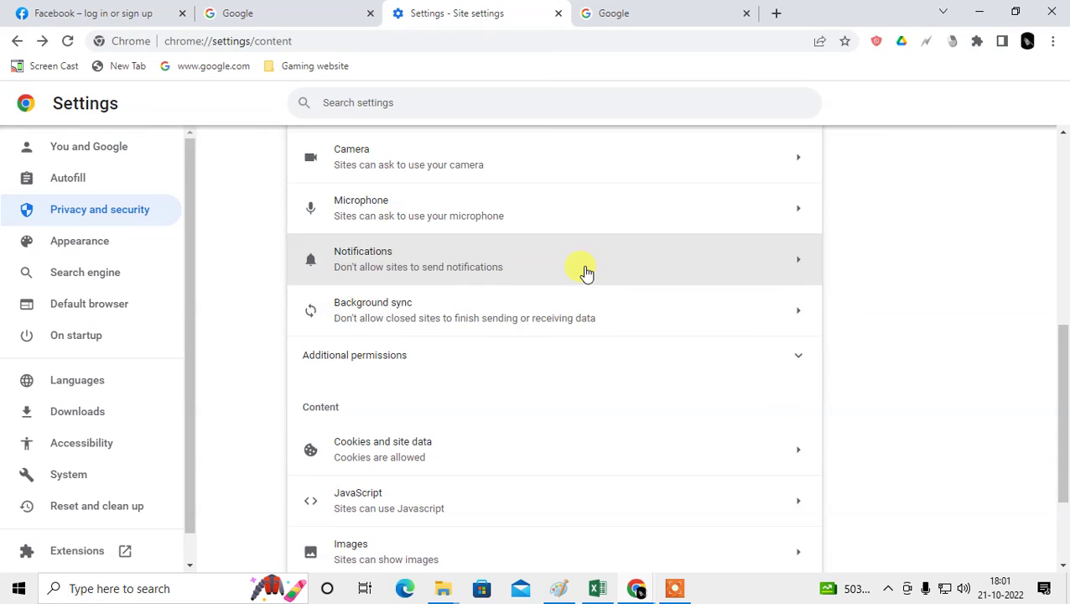
key("super+f")
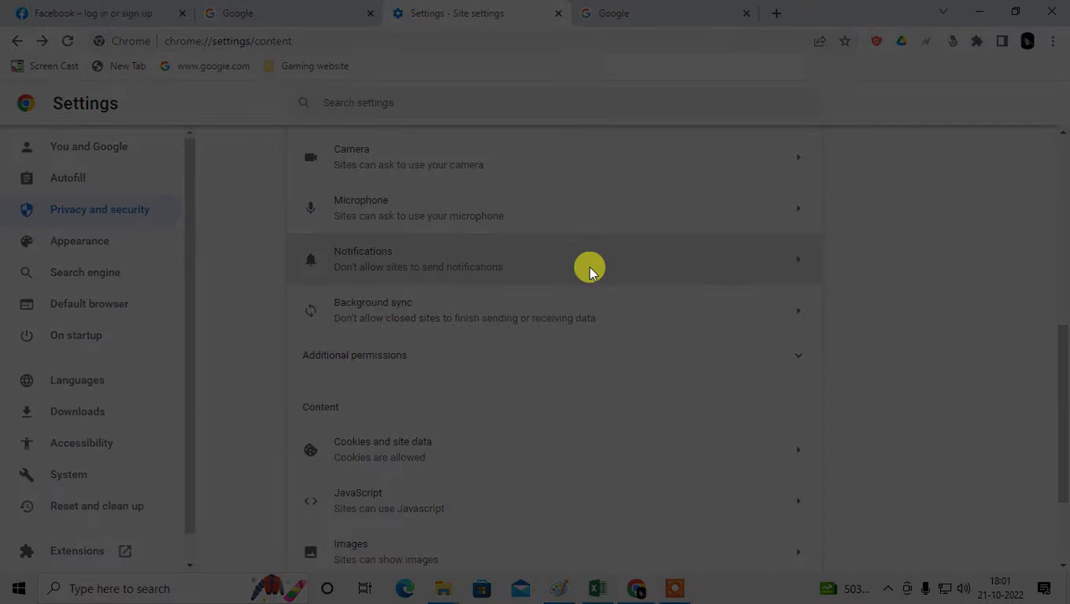